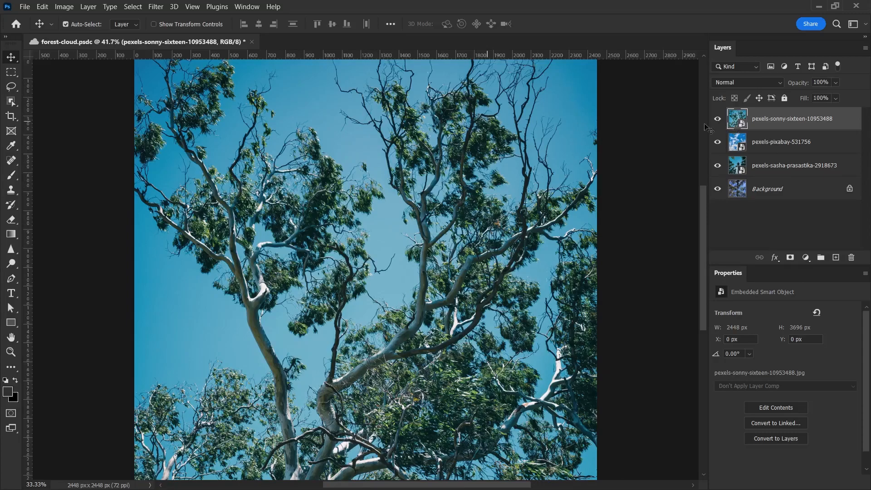
Inspect each photo by hiding the three layers above the Background one after another, and show them all again
{"action": "left_click", "coordinate": [717, 118]}
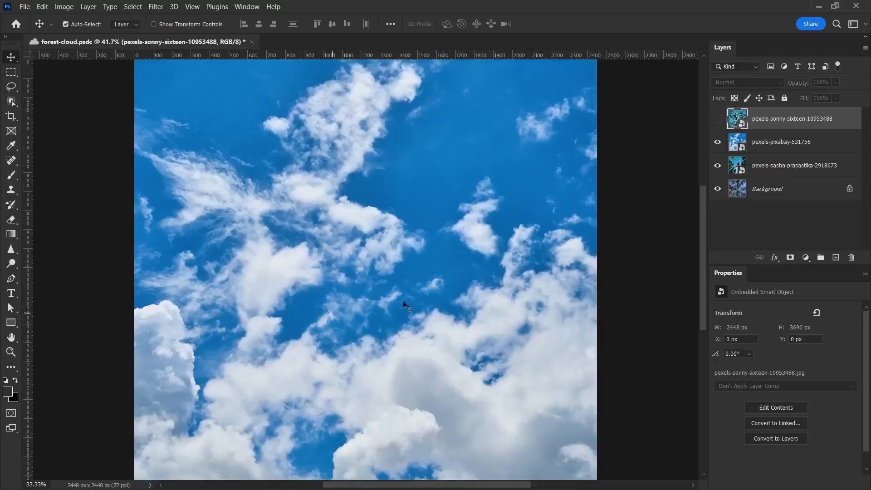
{"action": "left_click", "coordinate": [716, 119]}
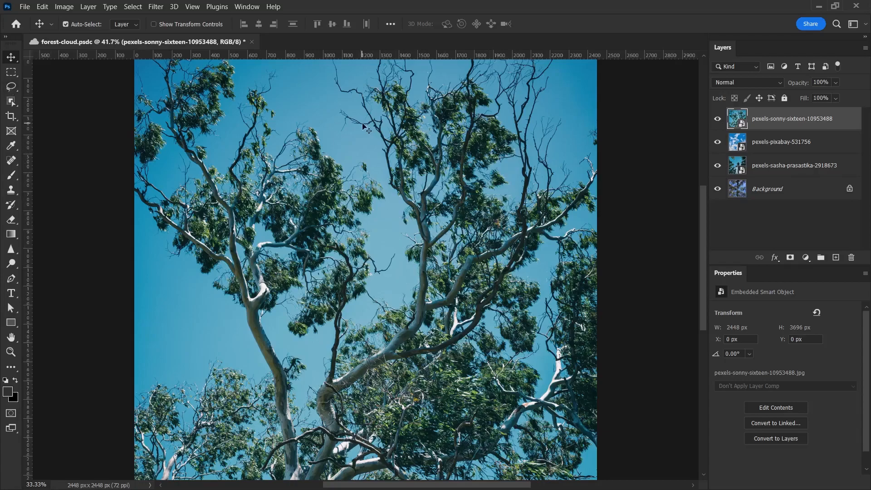
{"action": "left_click_drag", "start_coordinate": [718, 122], "coordinate": [718, 143]}
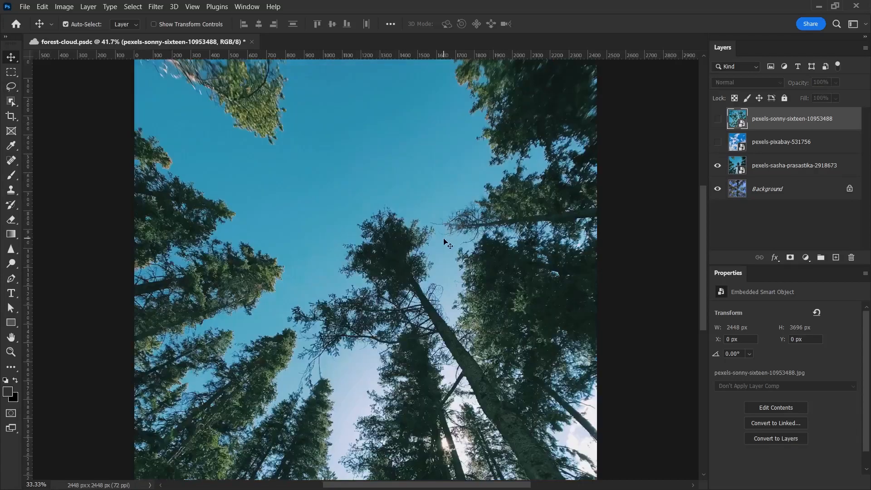
{"action": "left_click", "coordinate": [718, 165]}
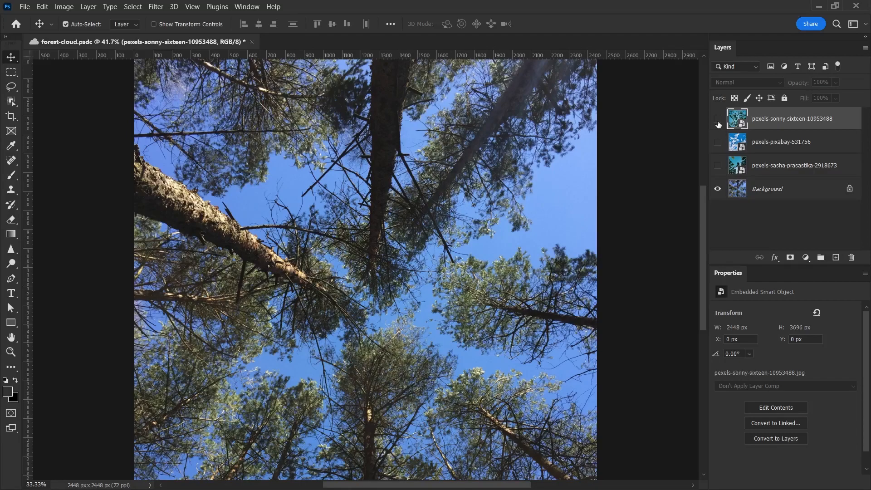
{"action": "left_click_drag", "start_coordinate": [717, 119], "coordinate": [717, 165]}
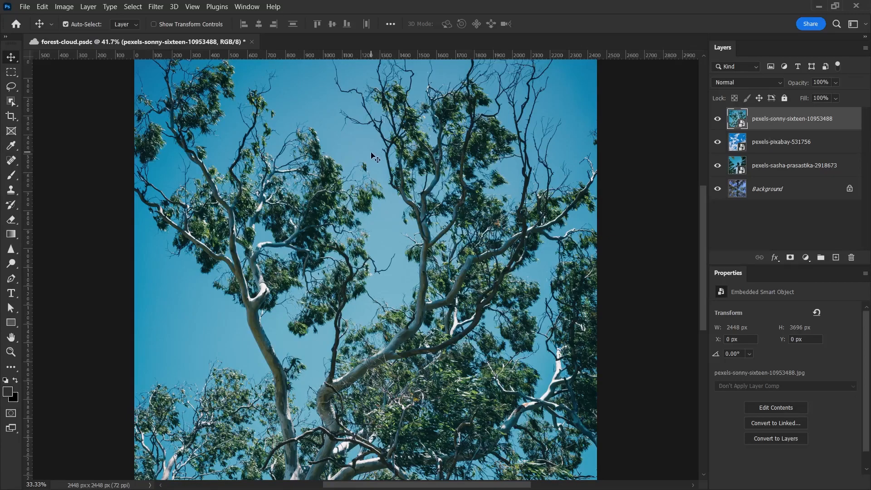
Open the Blending Options of the pexels-sonny-sixteen-10953488 layer and set Blend If to Blue, keeping the tree photo in view beside the dialog
{"action": "right_click", "coordinate": [778, 131]}
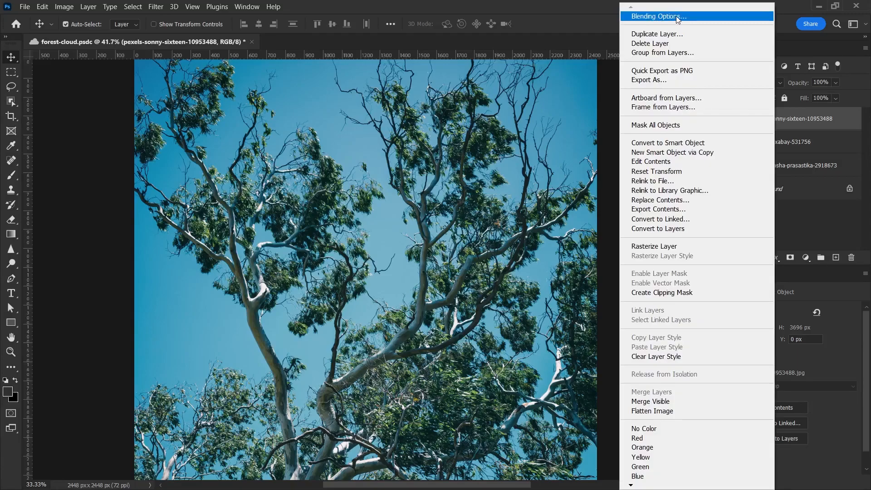
{"action": "left_click", "coordinate": [678, 16]}
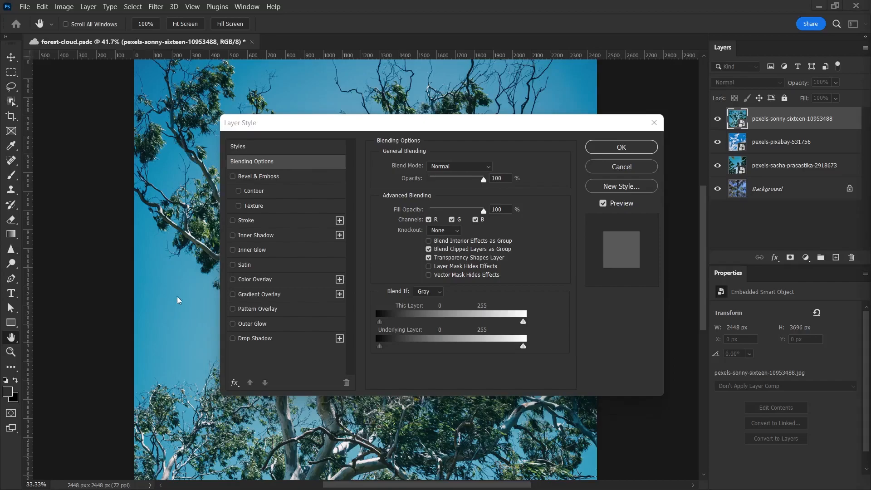
{"action": "left_click", "coordinate": [439, 293]}
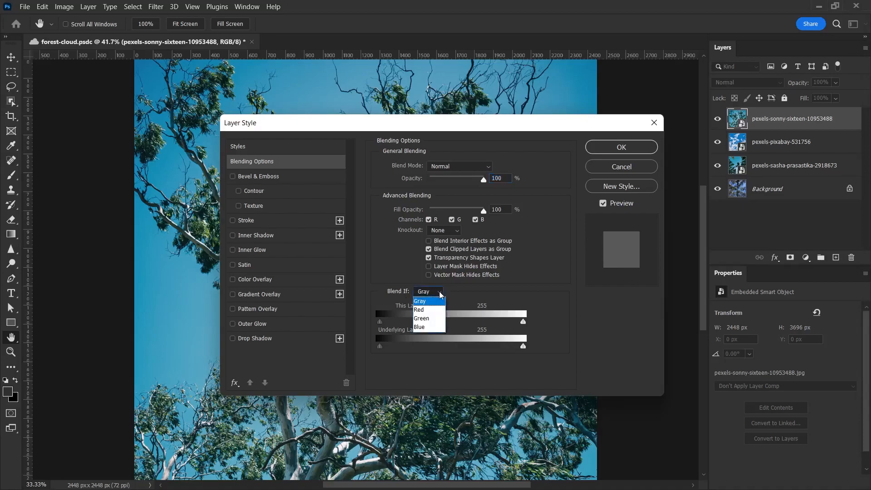
{"action": "left_click", "coordinate": [429, 328]}
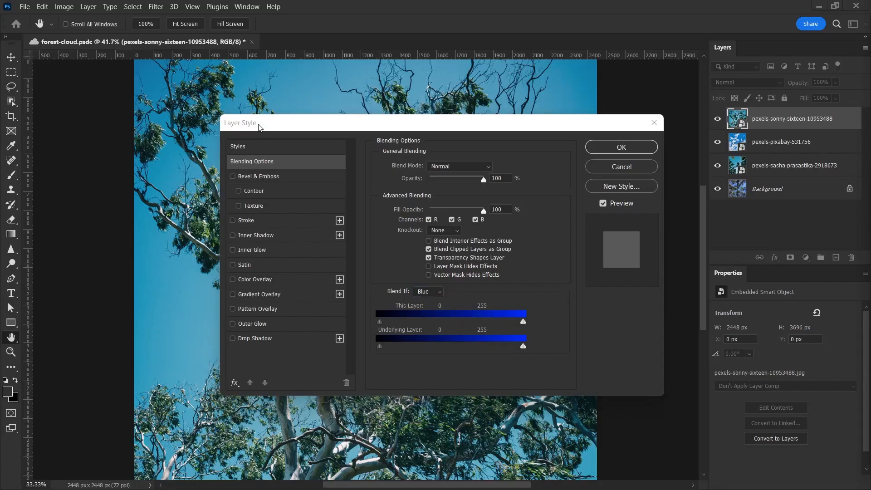
{"action": "left_click_drag", "start_coordinate": [265, 129], "coordinate": [445, 132]}
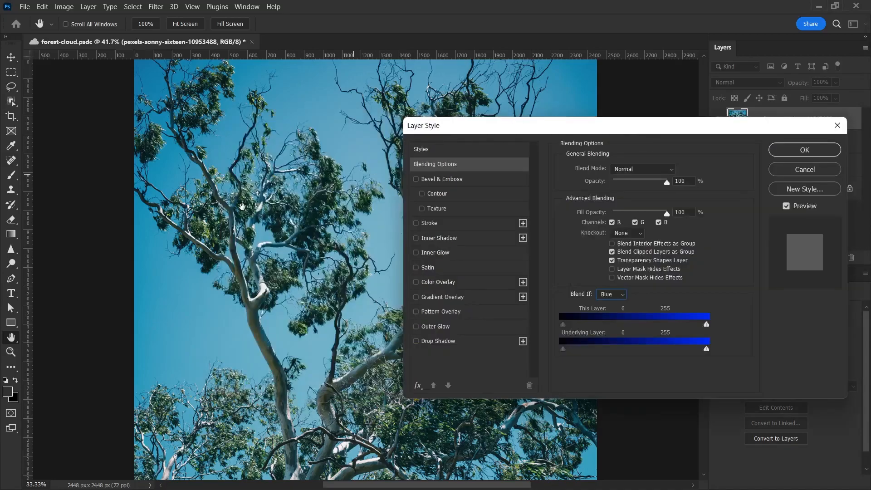
{"action": "left_click_drag", "start_coordinate": [303, 174], "coordinate": [207, 173]}
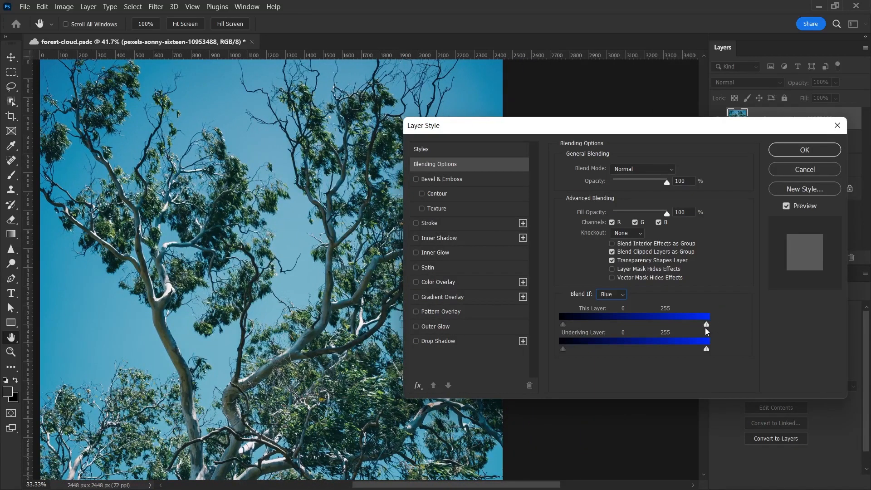
Try lowering the unsplit white slider of This Layer to 160 and 112, and return it to 255
{"action": "left_click_drag", "start_coordinate": [707, 326], "coordinate": [653, 326]}
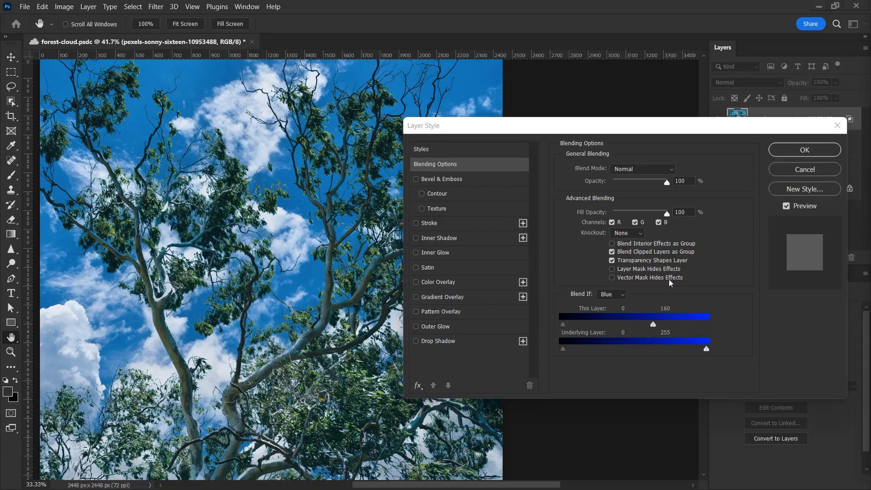
{"action": "left_click_drag", "start_coordinate": [653, 324], "coordinate": [628, 329]}
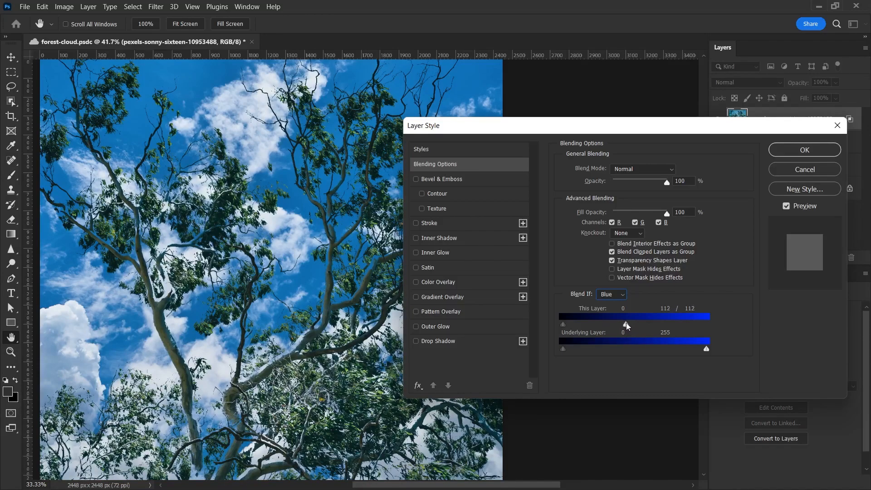
{"action": "left_click_drag", "start_coordinate": [627, 326], "coordinate": [712, 330]}
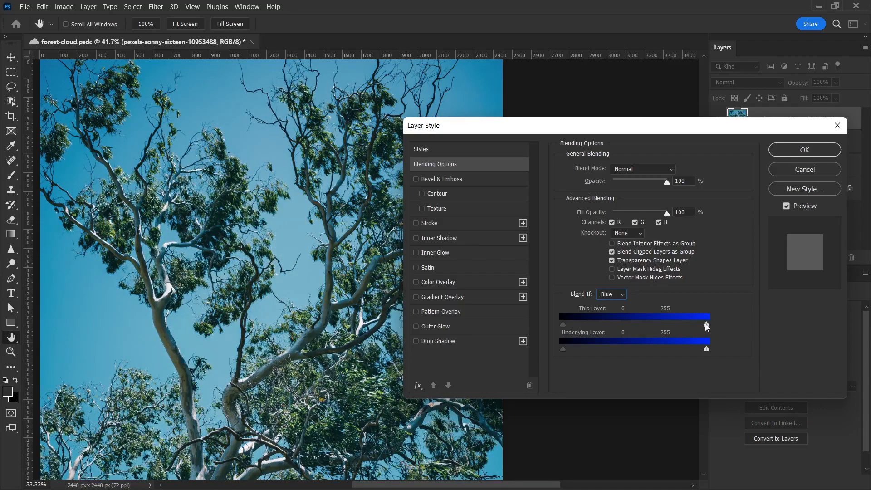
Split the white slider of This Layer, lower its darker half to roughly 100 with the brighter half at 255, and apply the style
{"action": "left_click_drag", "start_coordinate": [706, 326], "coordinate": [622, 329]}
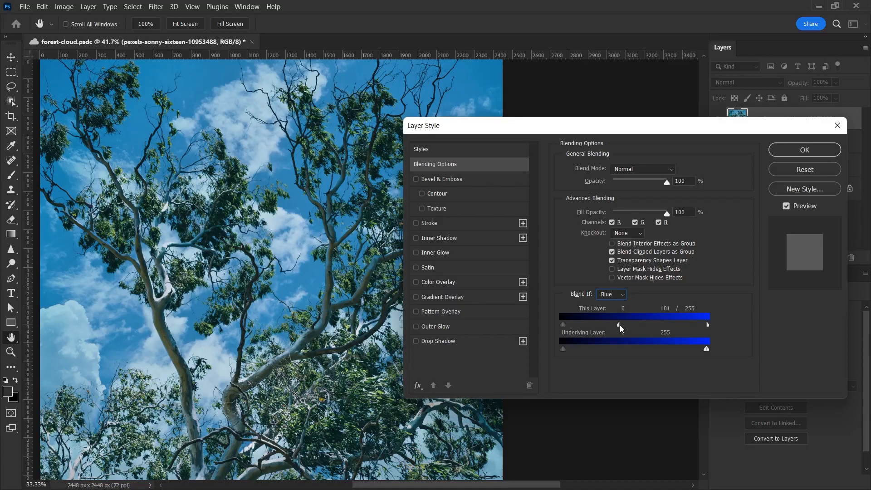
{"action": "left_click_drag", "start_coordinate": [620, 327], "coordinate": [615, 326]}
{"action": "mouse_move", "coordinate": [707, 326]}
{"action": "left_mouse_down"}
{"action": "mouse_move", "coordinate": [623, 329]}
{"action": "mouse_move", "coordinate": [714, 329]}
{"action": "left_mouse_up"}
{"action": "left_click", "coordinate": [794, 152]}
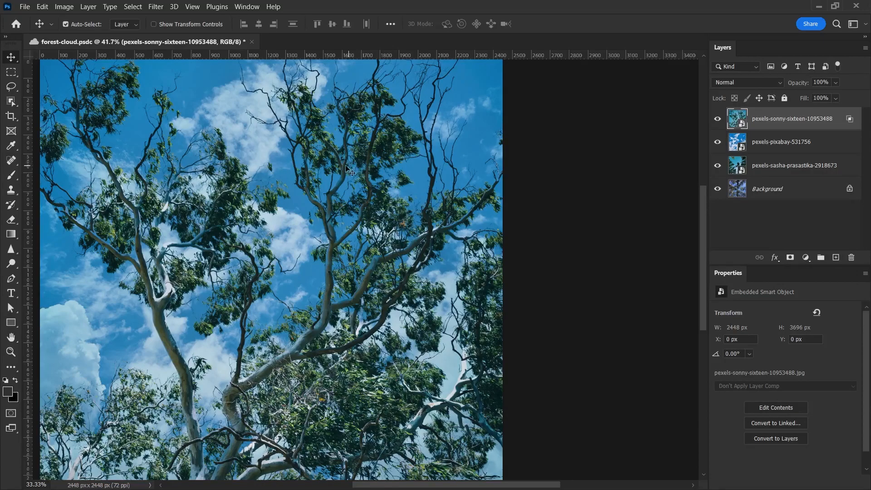
Fit the image on screen and move the pexels-pixabay-531756 cloud layer below pexels-sasha-prasastika-2918673, with the pexels-sonny-sixteen-10953488 layer hidden
{"action": "key", "text": "ctrl+0"}
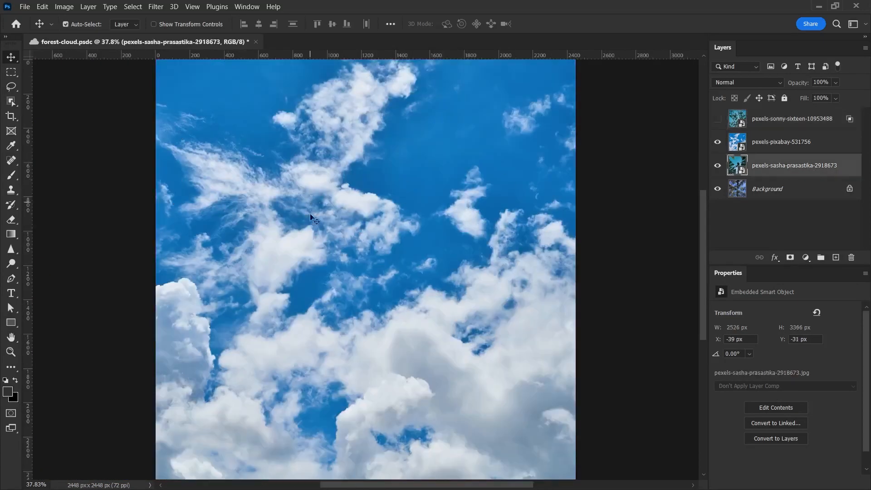
{"action": "left_click_drag", "start_coordinate": [762, 142], "coordinate": [763, 171]}
{"action": "left_click", "coordinate": [767, 148]}
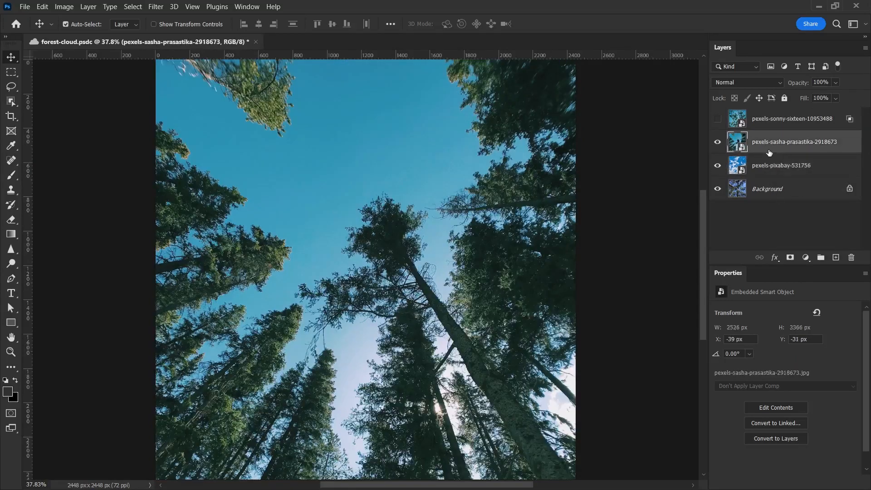
Blend the clouds into the pexels-sasha-prasastika-2918673 layer by setting Blend If to Blue and lowering the split white slider of This Layer
{"action": "right_click", "coordinate": [769, 153]}
{"action": "left_click", "coordinate": [688, 17]}
{"action": "left_click", "coordinate": [610, 294]}
{"action": "left_click", "coordinate": [608, 329]}
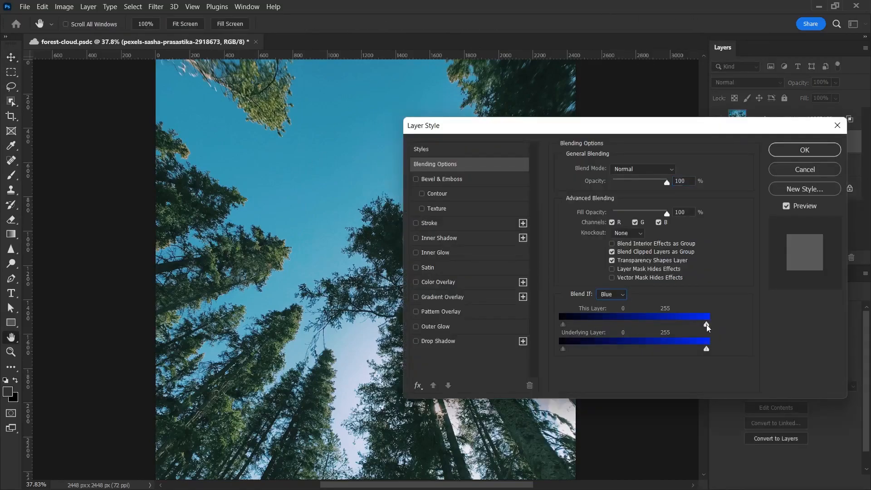
{"action": "left_click_drag", "start_coordinate": [706, 326], "coordinate": [590, 329]}
{"action": "left_click", "coordinate": [804, 152]}
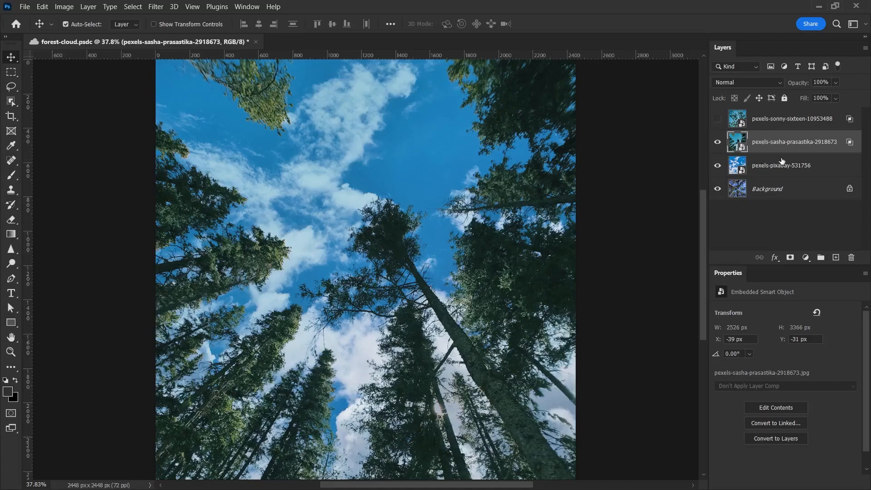
Unlock the Background layer and place the pexels-pixabay-531756 cloud layer beneath it, with the pexels-sasha-prasastika-2918673 layer hidden
{"action": "left_click", "coordinate": [850, 190]}
{"action": "left_click_drag", "start_coordinate": [849, 190], "coordinate": [780, 198]}
{"action": "left_click", "coordinate": [718, 143]}
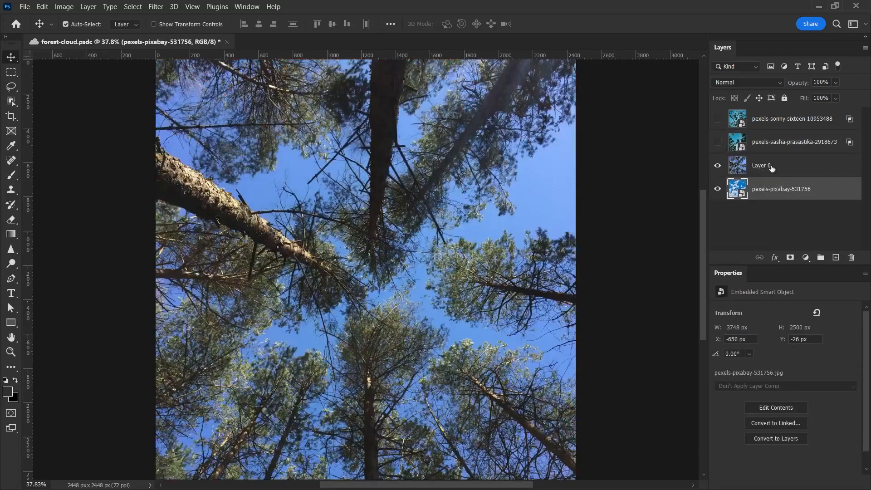
Apply Blend If on the Blue channel to Layer 0, with the white slider of This Layer split to 103 / 255
{"action": "right_click", "coordinate": [799, 169]}
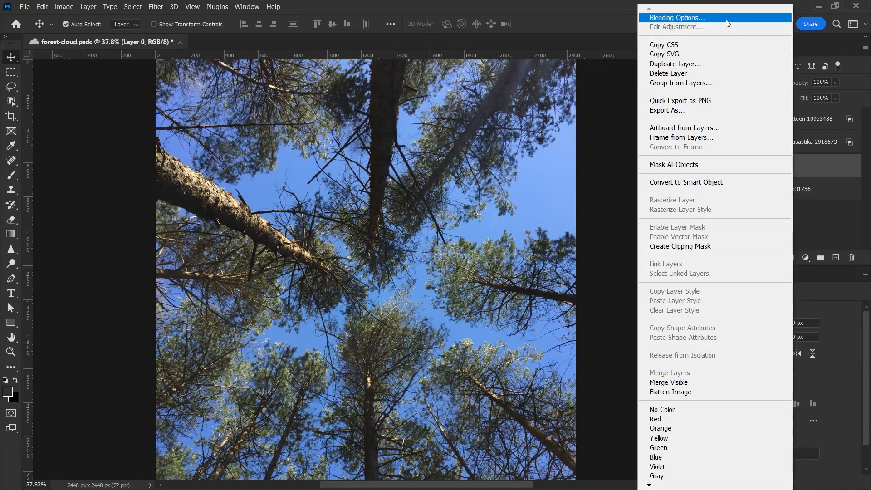
{"action": "left_click", "coordinate": [726, 20]}
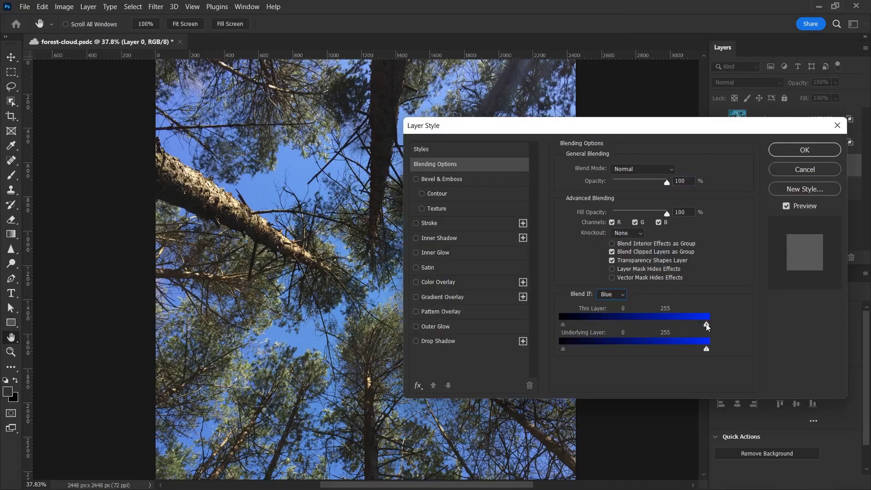
{"action": "left_click_drag", "start_coordinate": [706, 324], "coordinate": [624, 326]}
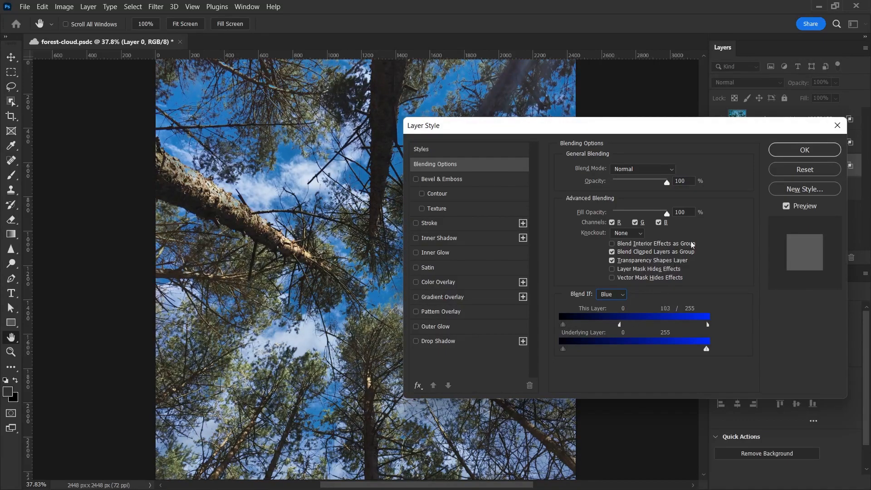
{"action": "left_click", "coordinate": [799, 151]}
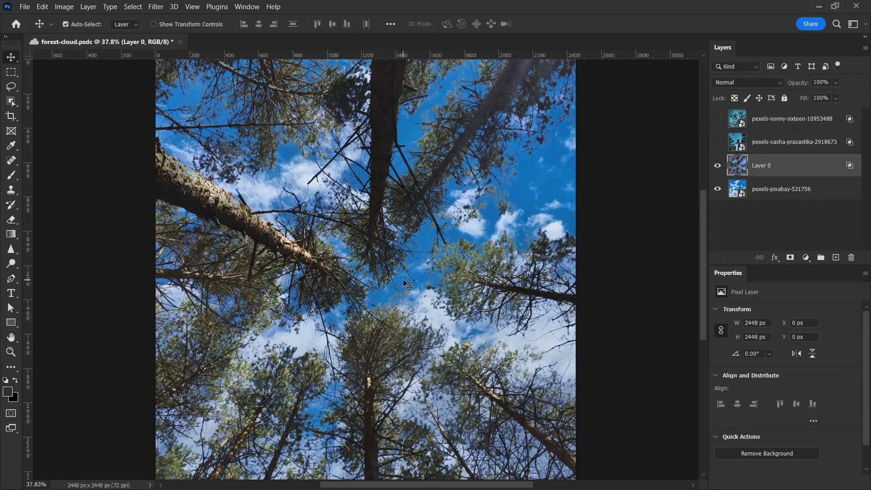